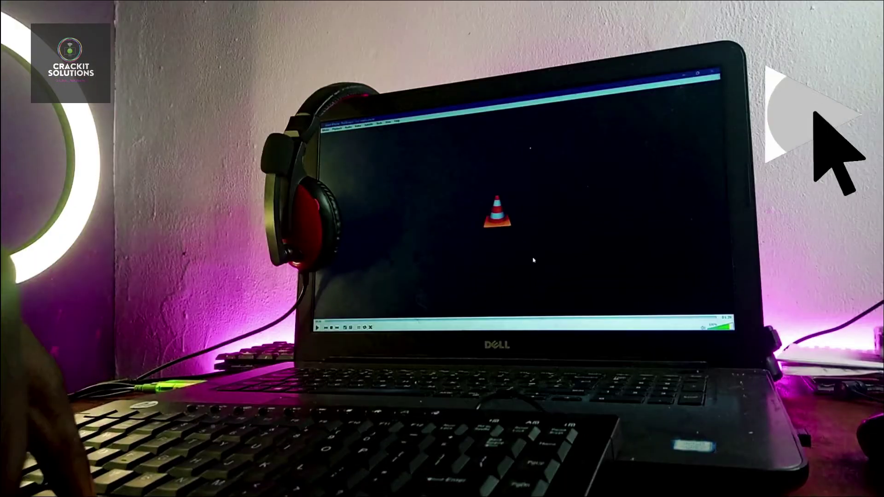
# Play the music in VLC and move its sound to the headset with F10.
pyautogui.press('space')
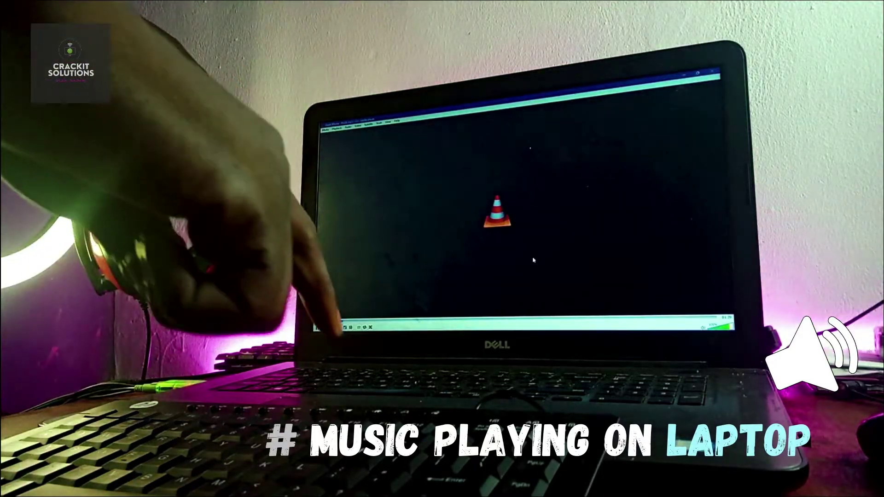
pyautogui.press('F10')
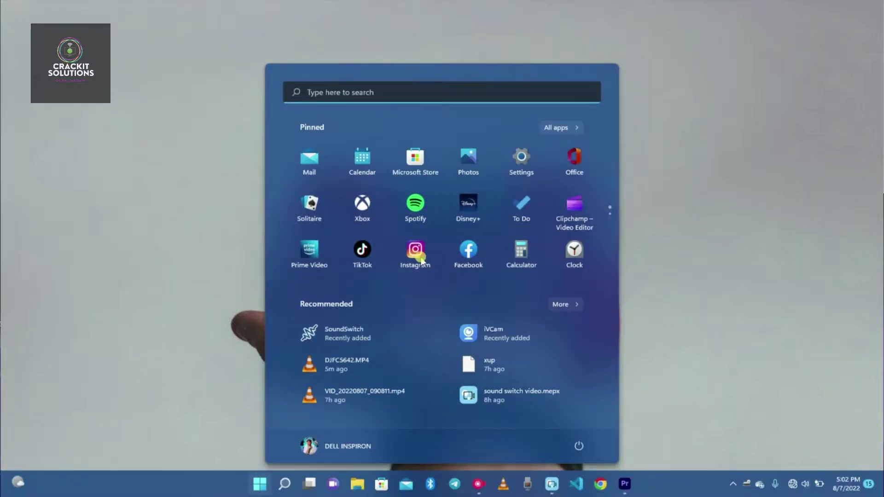
# In SoundSwitch settings, assign Ctrl+Alt+Minus as hotkey, then switch playback to the Realtek speakers.
pyautogui.write('switch audio device')
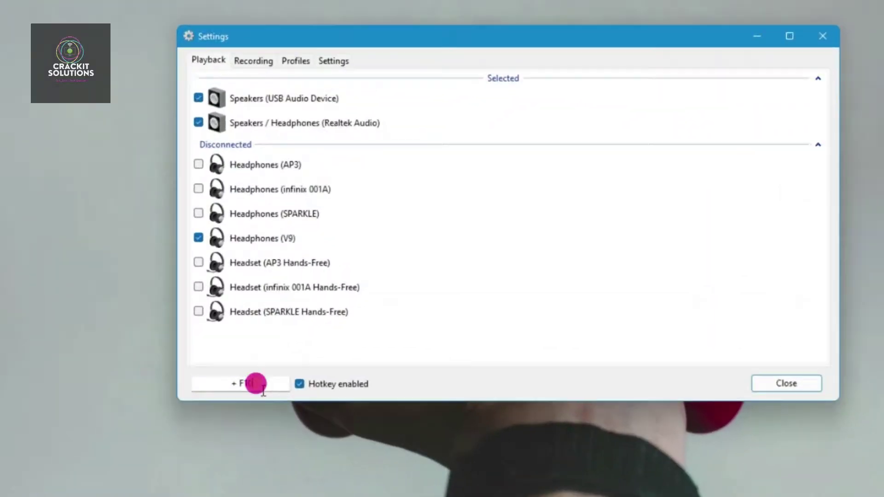
pyautogui.click(262, 389)
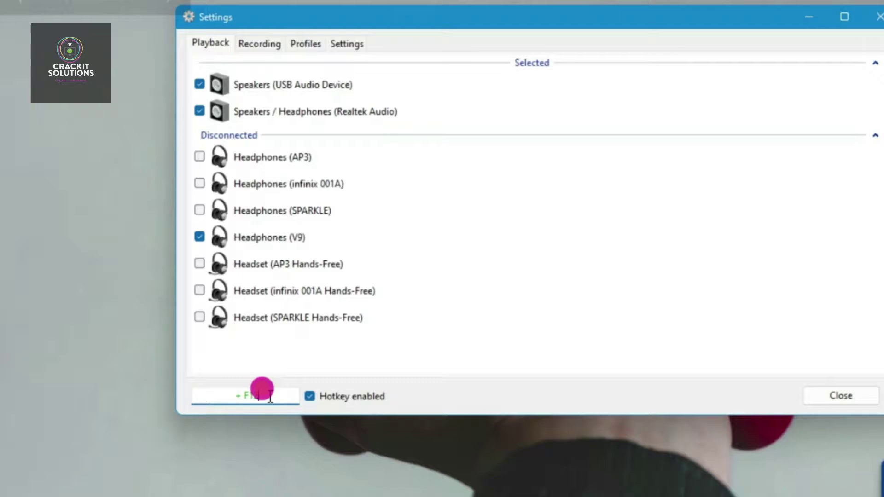
pyautogui.hotkey('ctrl', 'alt', '-')
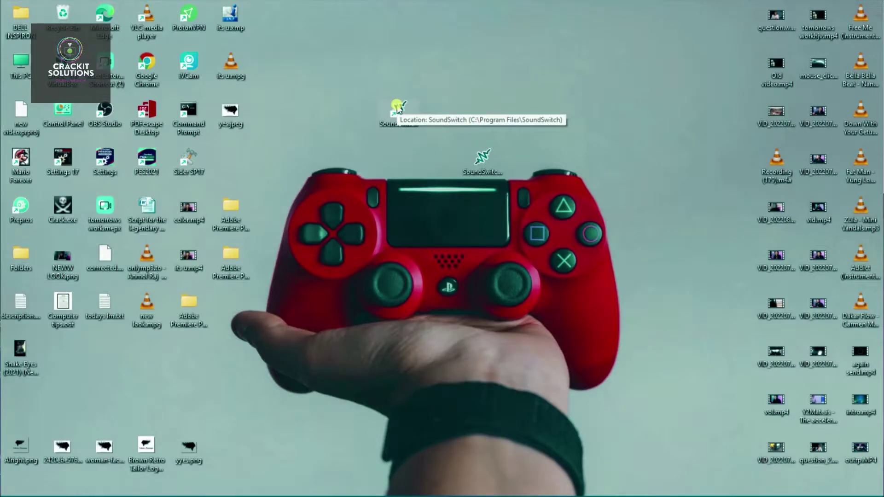
pyautogui.hotkey('ctrl', 'alt', 'F10')
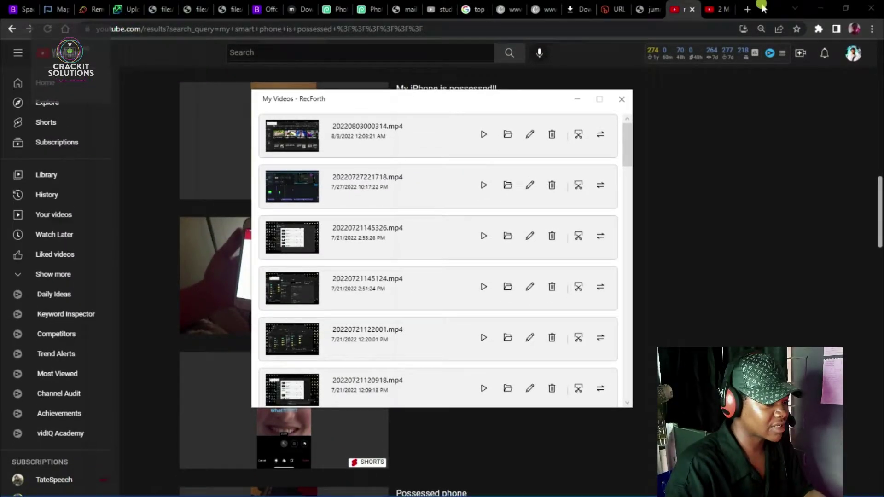
# Search Google for 'sound switch' in a new Chrome tab.
pyautogui.click(747, 10)
pyautogui.write('sou')
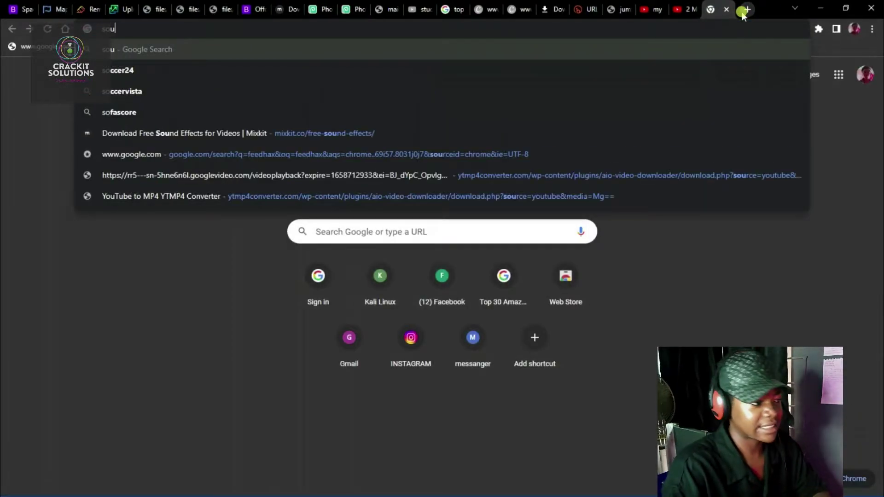
pyautogui.write('nd sw')
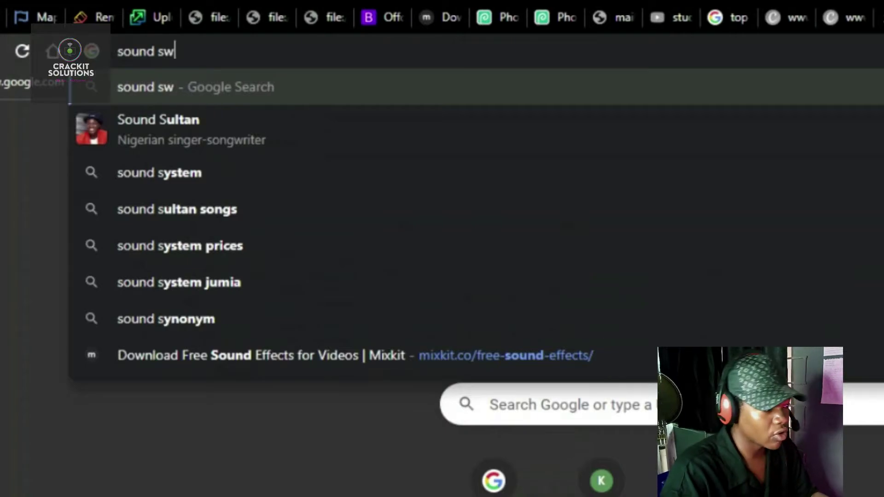
pyautogui.write('itch')
pyautogui.press('Return')
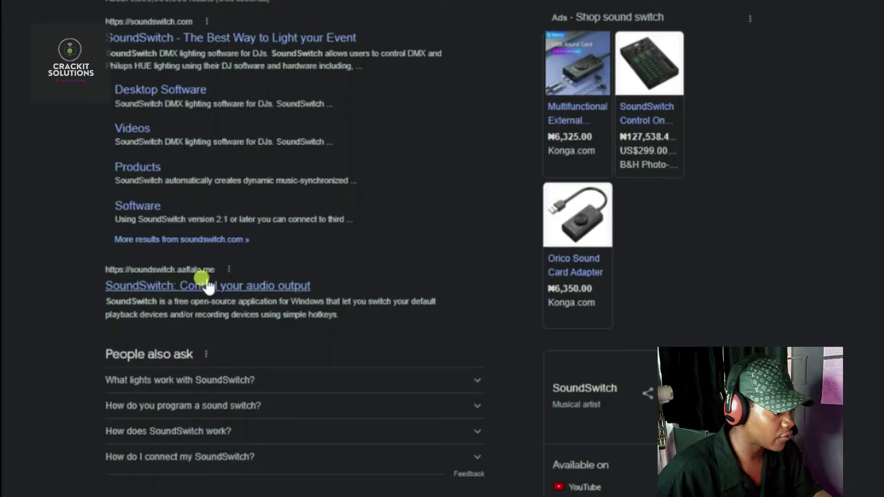
# Download the SoundSwitch v6.4.0 installer from soundswitch.aaflalo.me and save it to the Desktop.
pyautogui.click(184, 286)
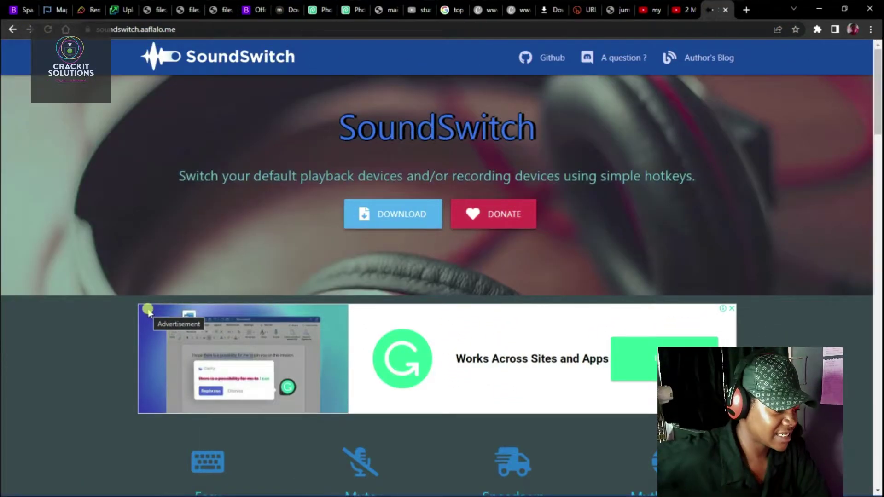
pyautogui.click(362, 227)
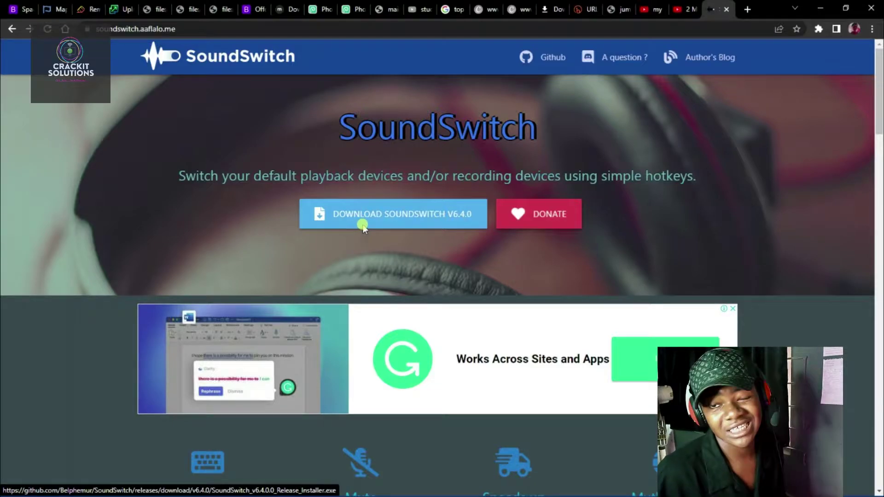
pyautogui.click(362, 225)
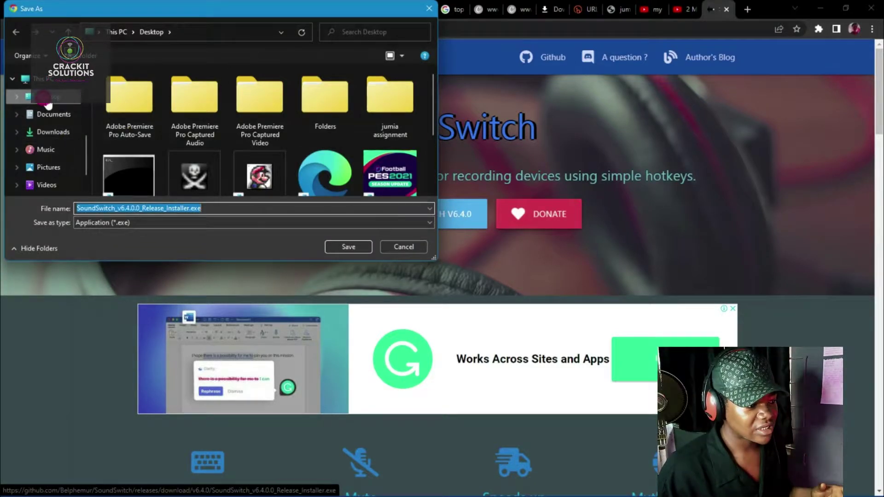
pyautogui.click(364, 247)
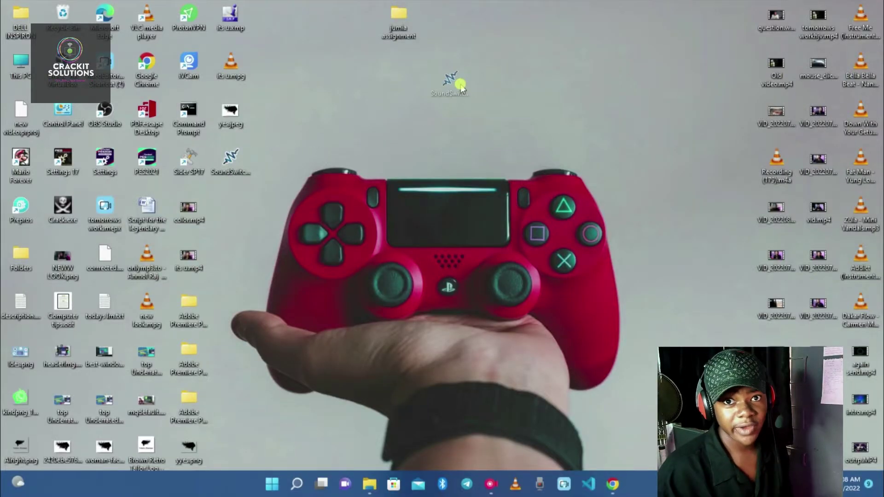
# Reposition the downloaded installer icon near the top of the desktop.
pyautogui.moveTo(460, 86); pyautogui.dragTo(464, 84)
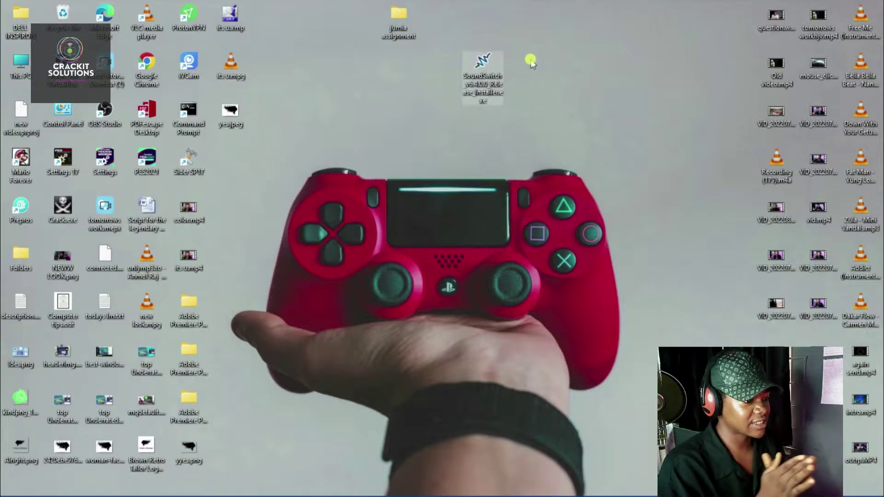
pyautogui.moveTo(266, 140); pyautogui.dragTo(529, 113)
pyautogui.moveTo(456, 88); pyautogui.dragTo(444, 69)
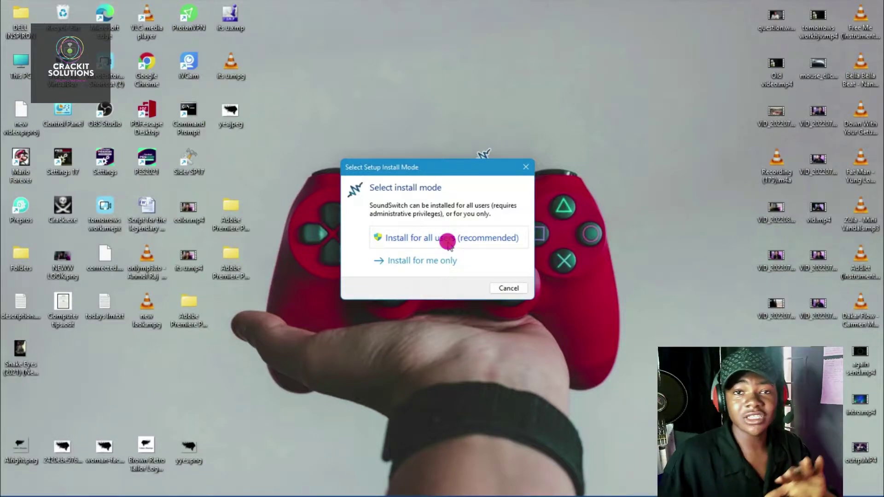
# Install SoundSwitch 6.4.0 for all users in English, with the default Start Menu folder and a desktop shortcut.
pyautogui.click(448, 241)
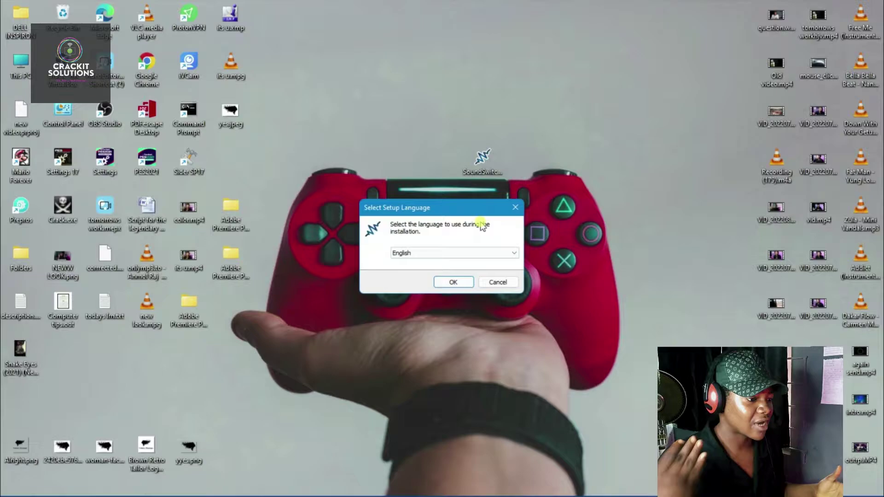
pyautogui.click(453, 281)
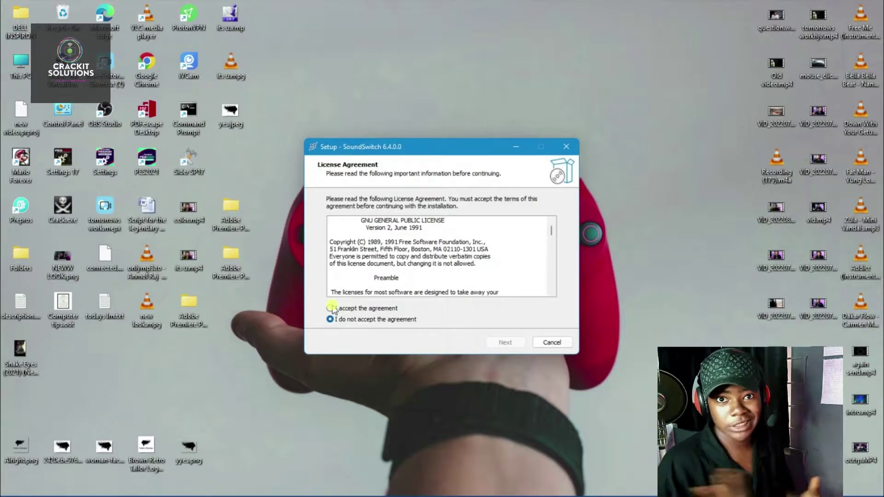
pyautogui.click(367, 308)
pyautogui.click(504, 342)
pyautogui.click(505, 343)
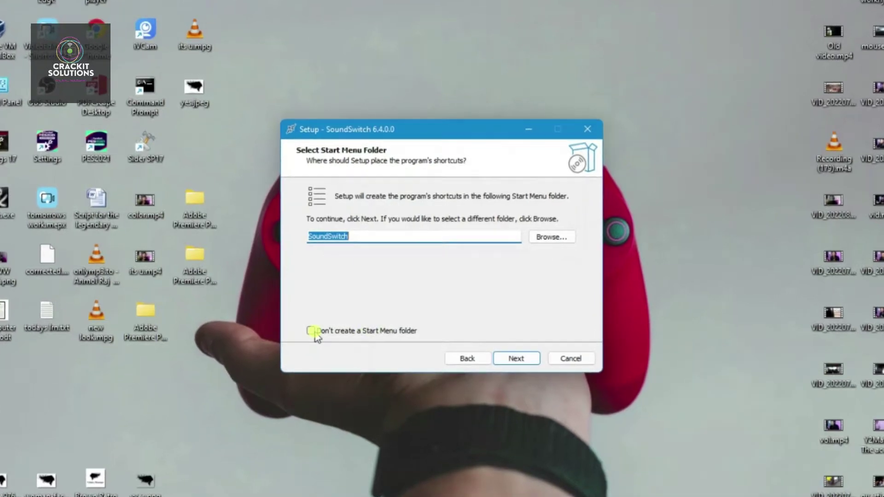
pyautogui.click(516, 358)
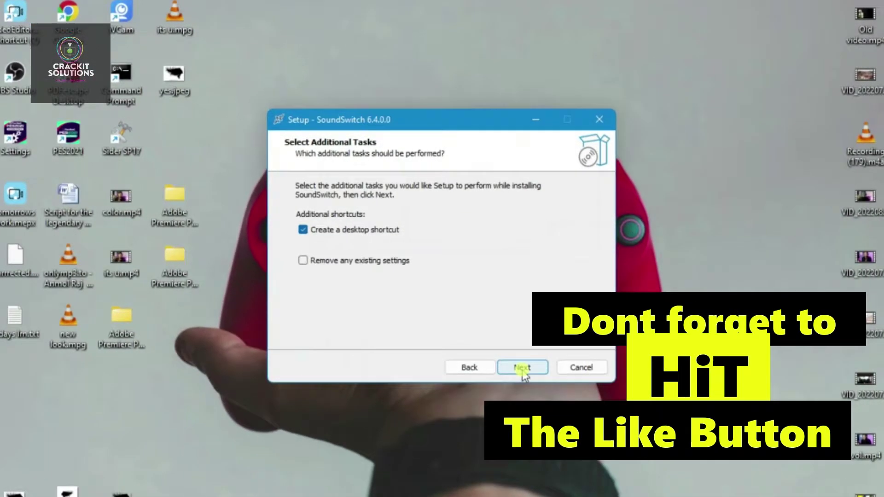
pyautogui.click(524, 370)
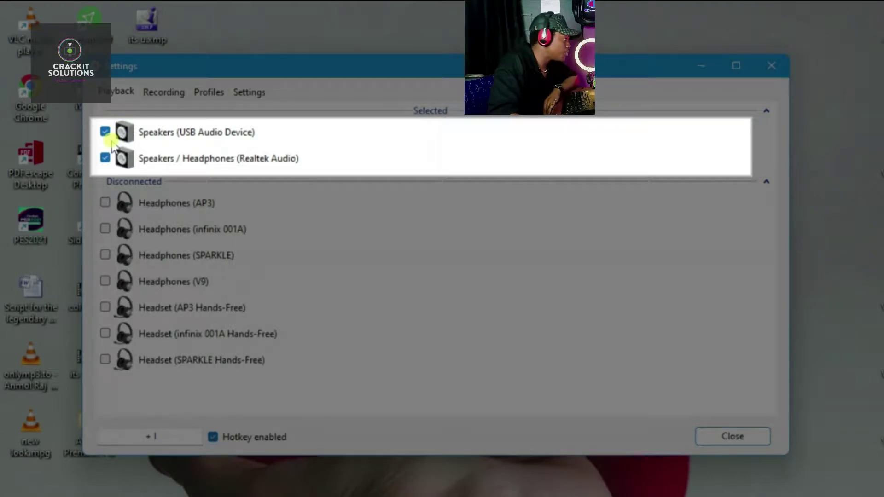
# Toggle the USB Audio Device checkbox, close settings, and switch to the Realtek speakers with Ctrl+Alt+F11.
pyautogui.click(106, 133)
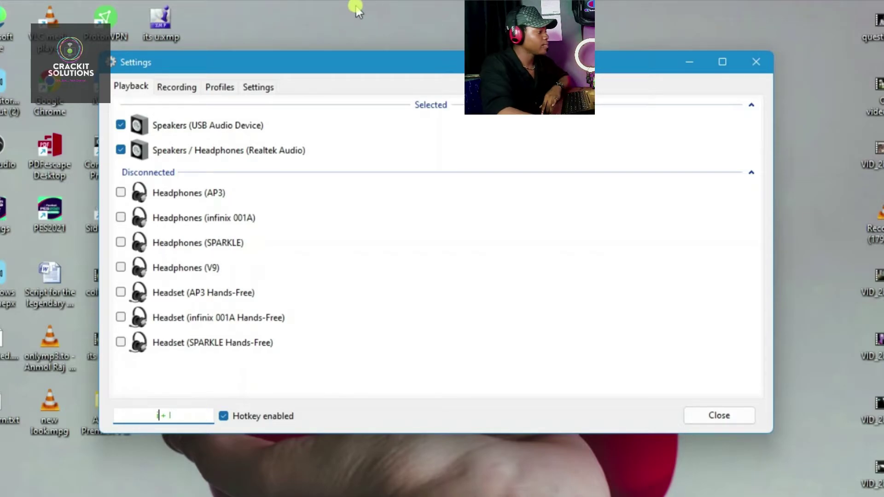
pyautogui.click(684, 416)
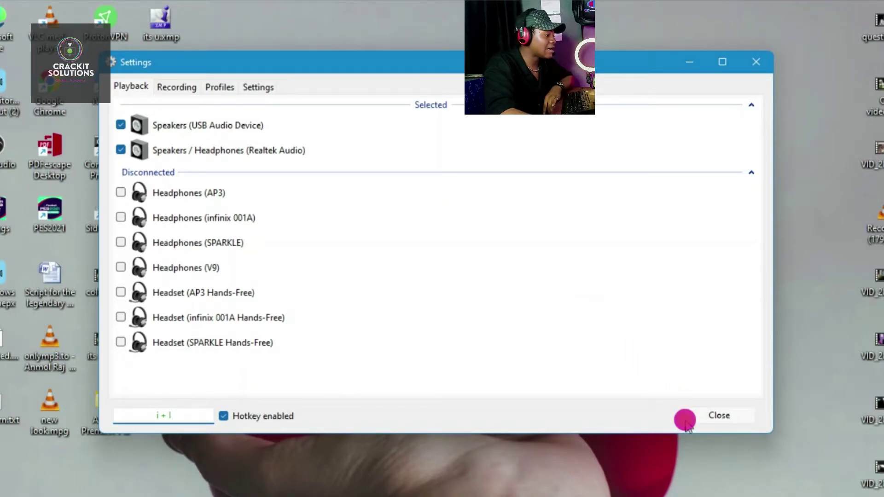
pyautogui.hotkey('ctrl', 'alt', 'F11')
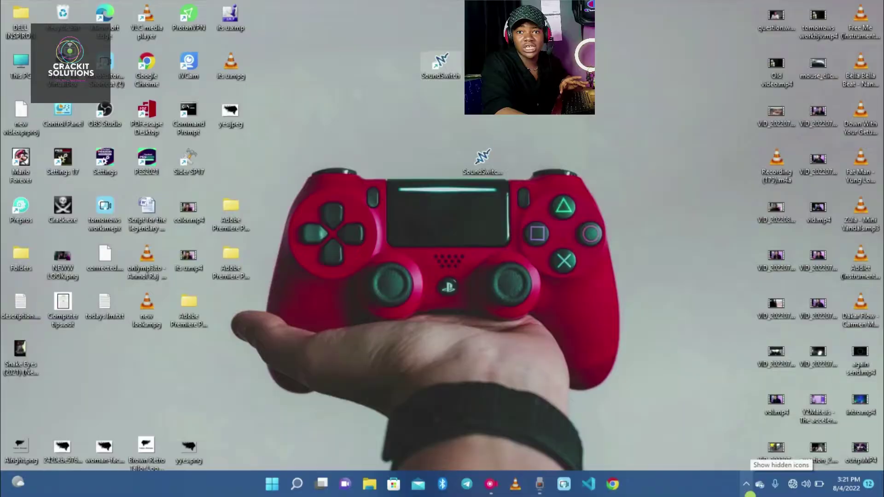
pyautogui.click(748, 492)
pyautogui.rightClick(723, 452)
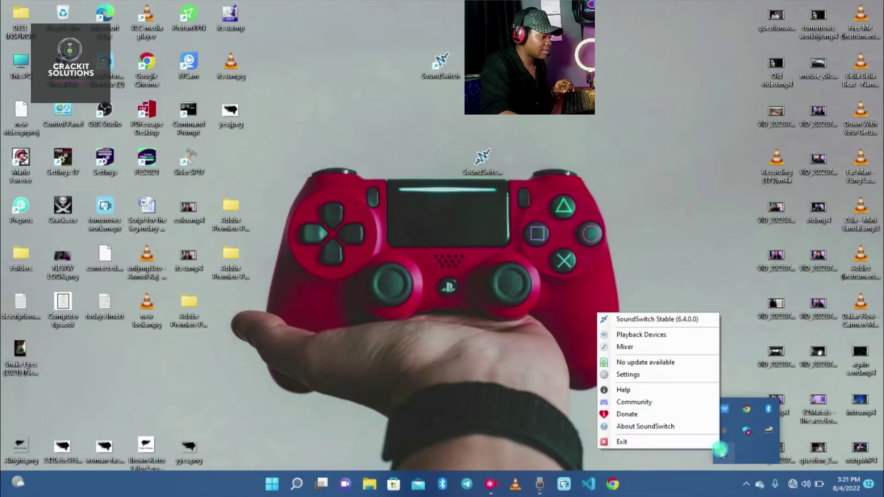
pyautogui.click(655, 375)
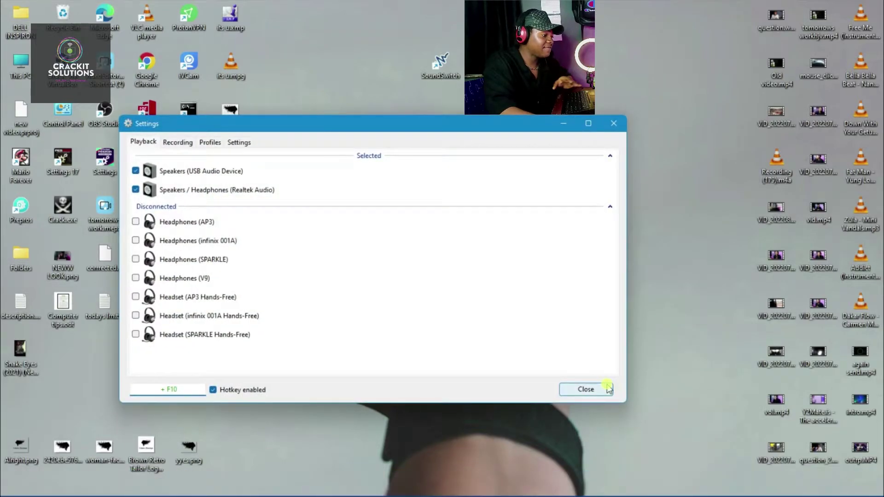
pyautogui.click(605, 387)
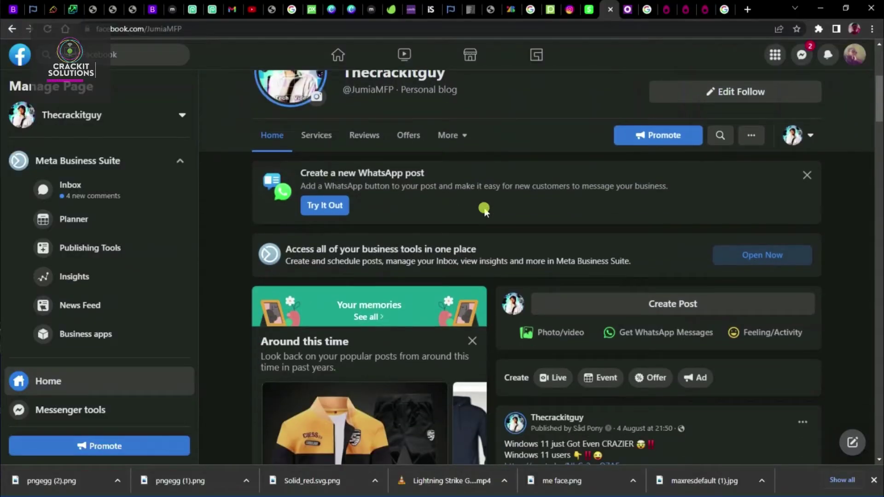
pyautogui.scroll(-12, 481, 207)
pyautogui.scroll(-10, 481, 209)
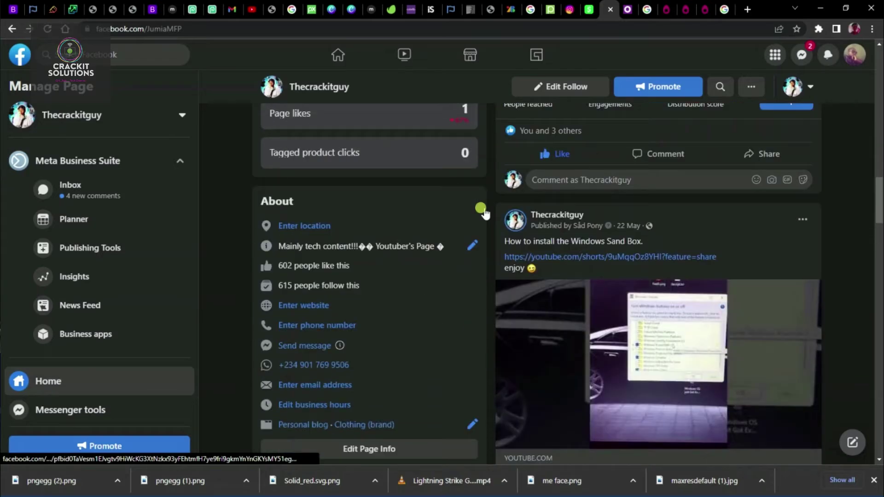